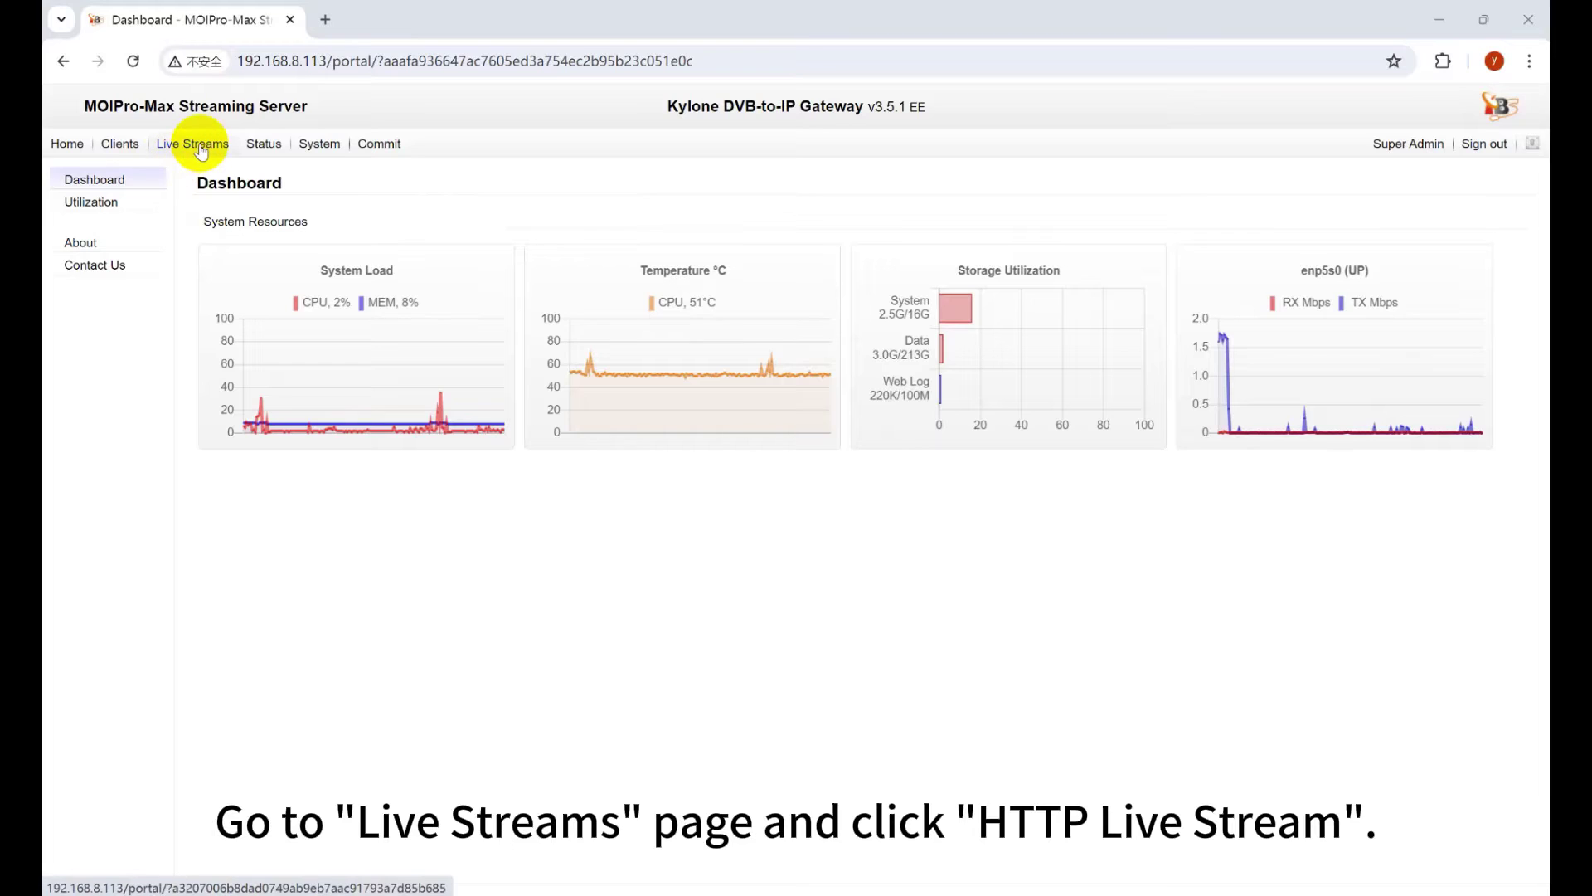
# Step: Go to the Live Streams area to begin adding a new HLS input
pyautogui.click(196, 145)
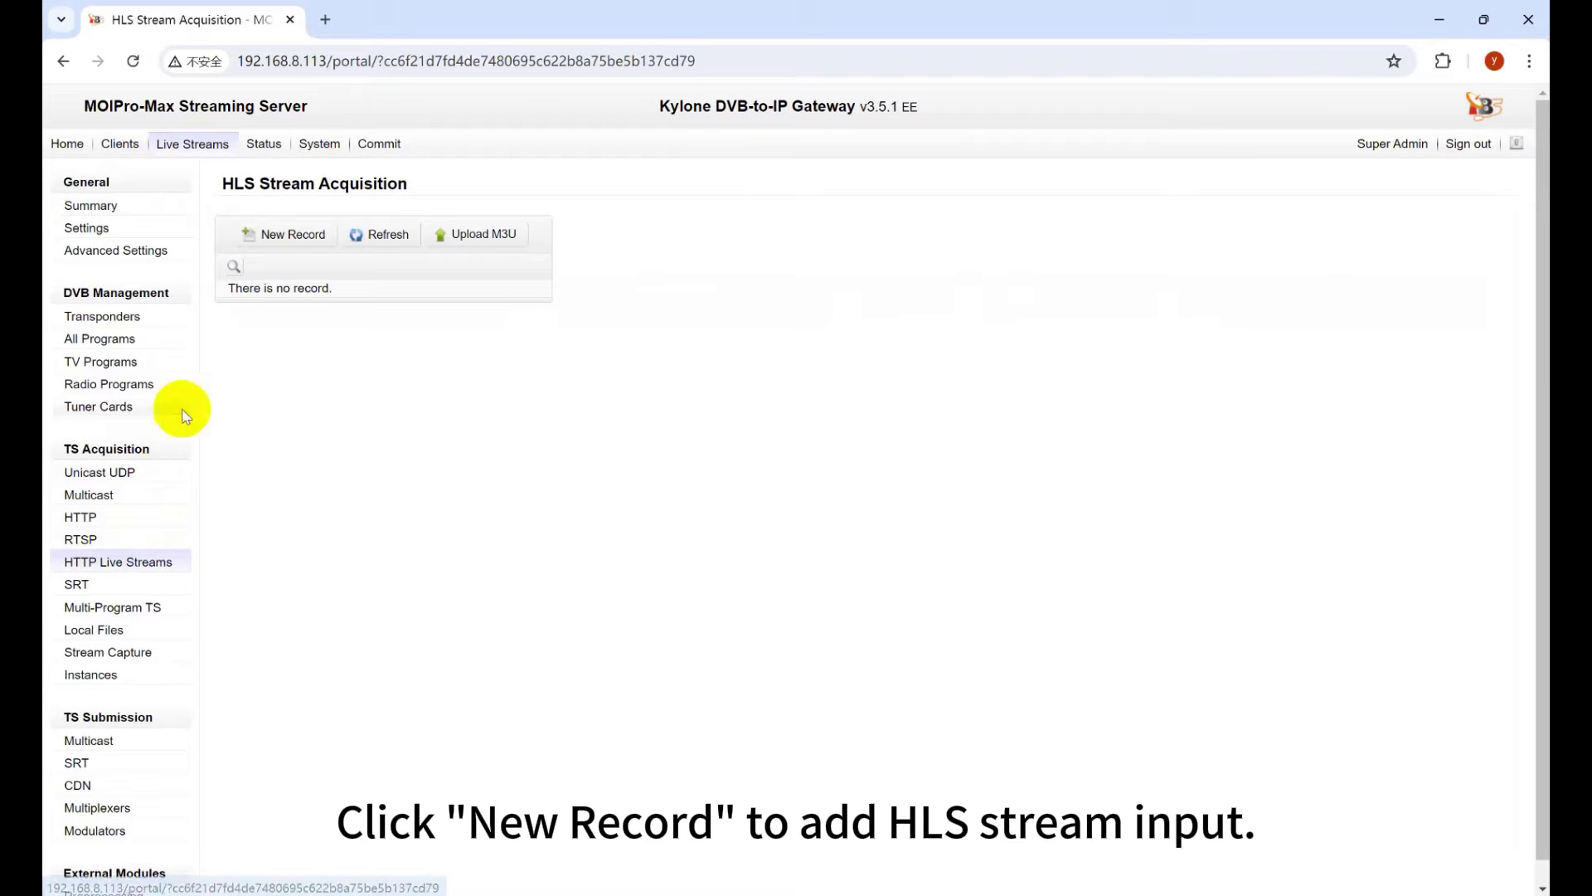
# Step: Name the input m3u8-test and paste in the 192.168.8.112 playlist address
pyautogui.click(292, 241)
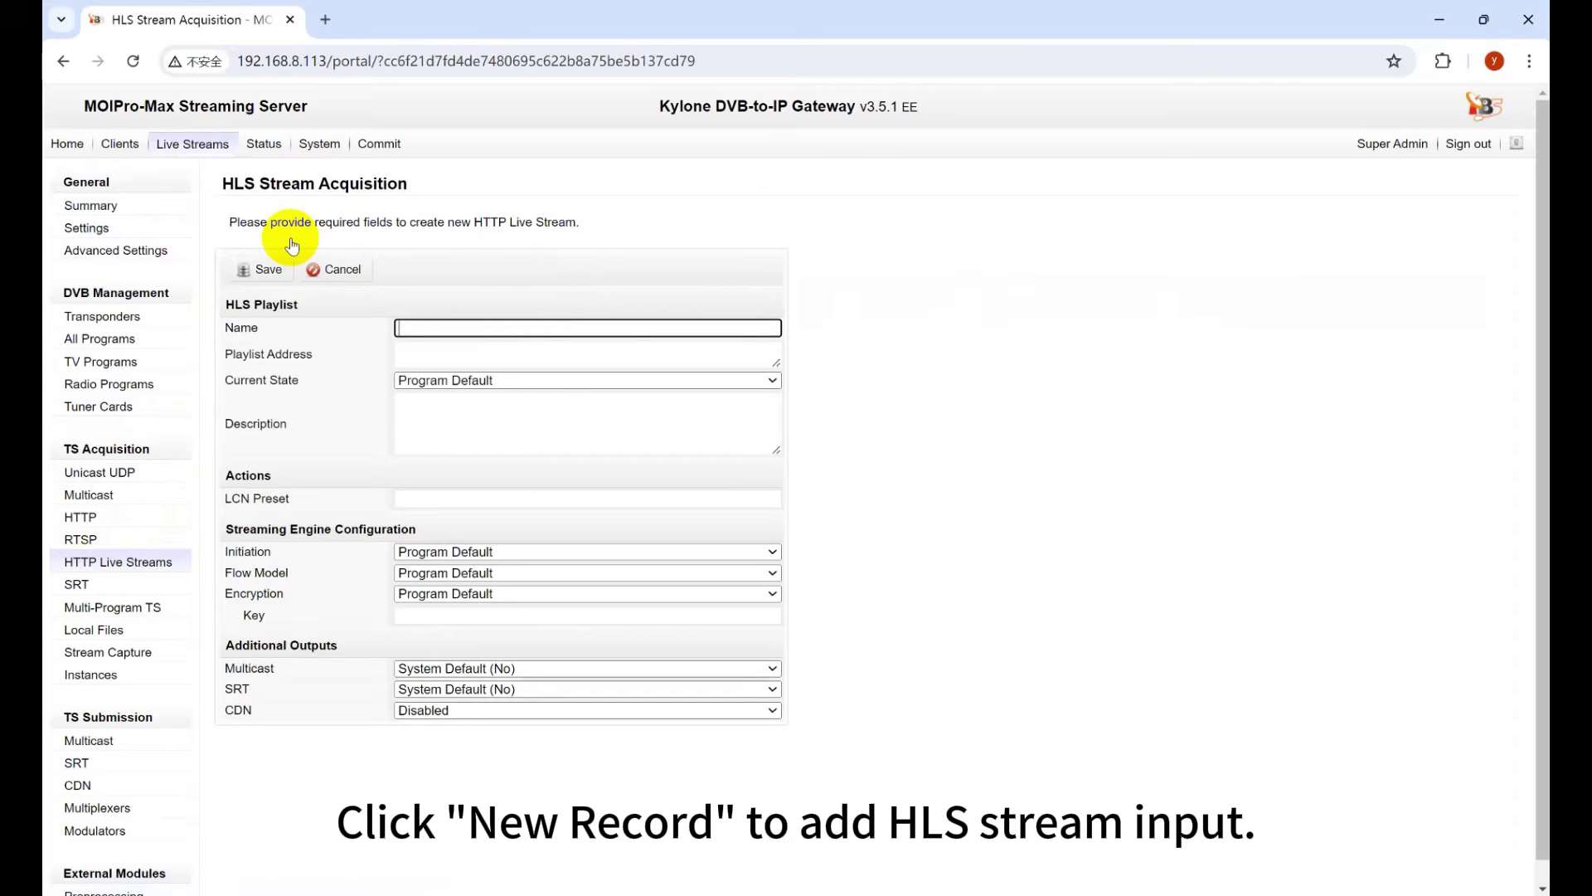
pyautogui.write('mu3')
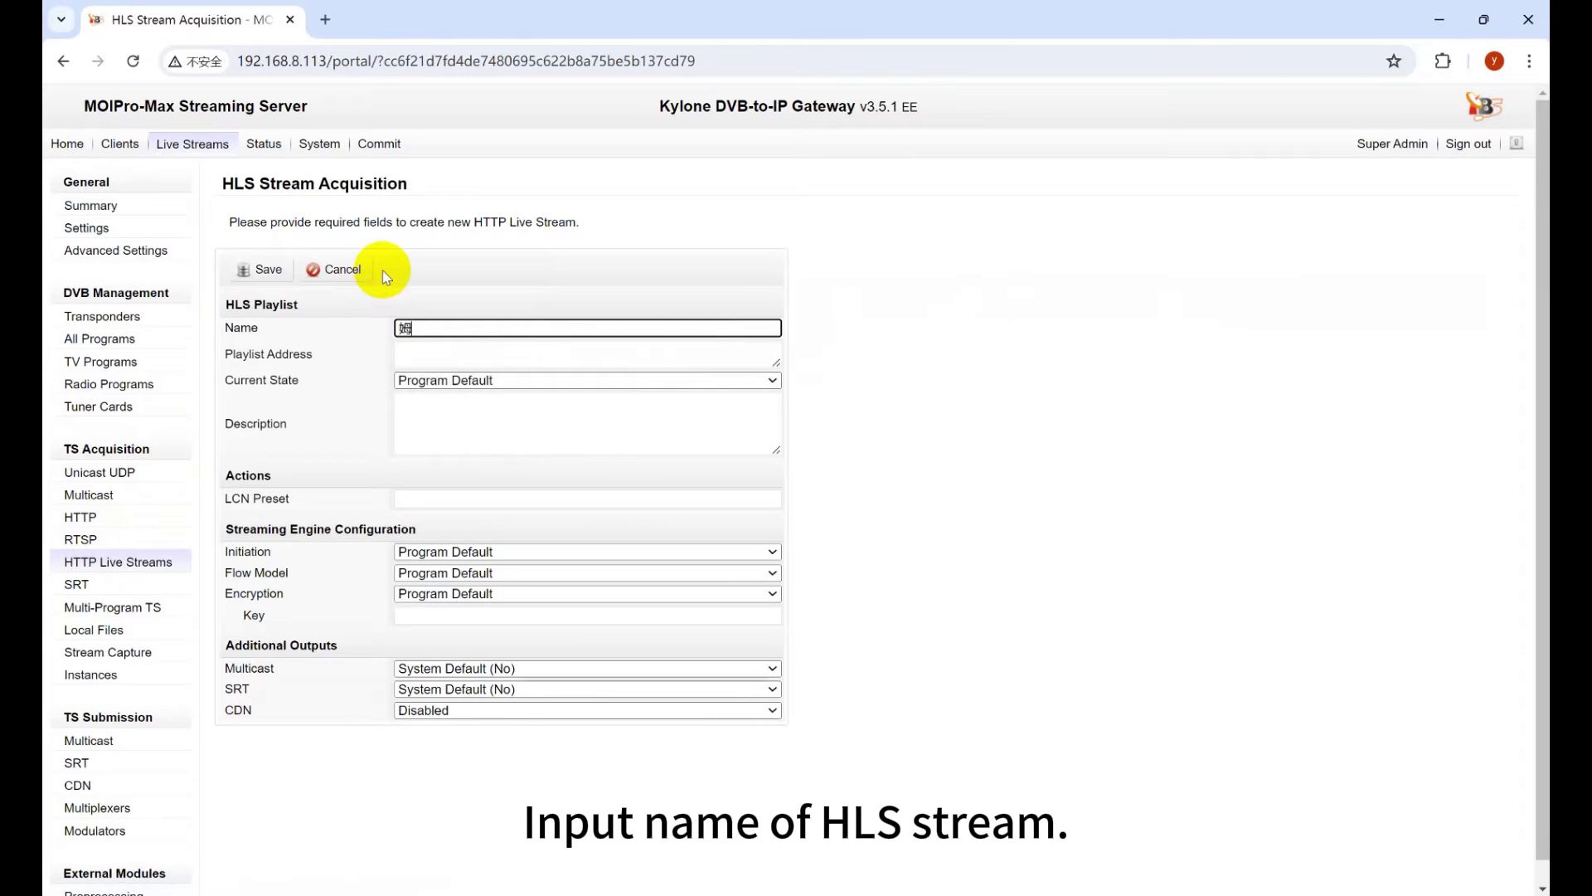
pyautogui.write('m3u8')
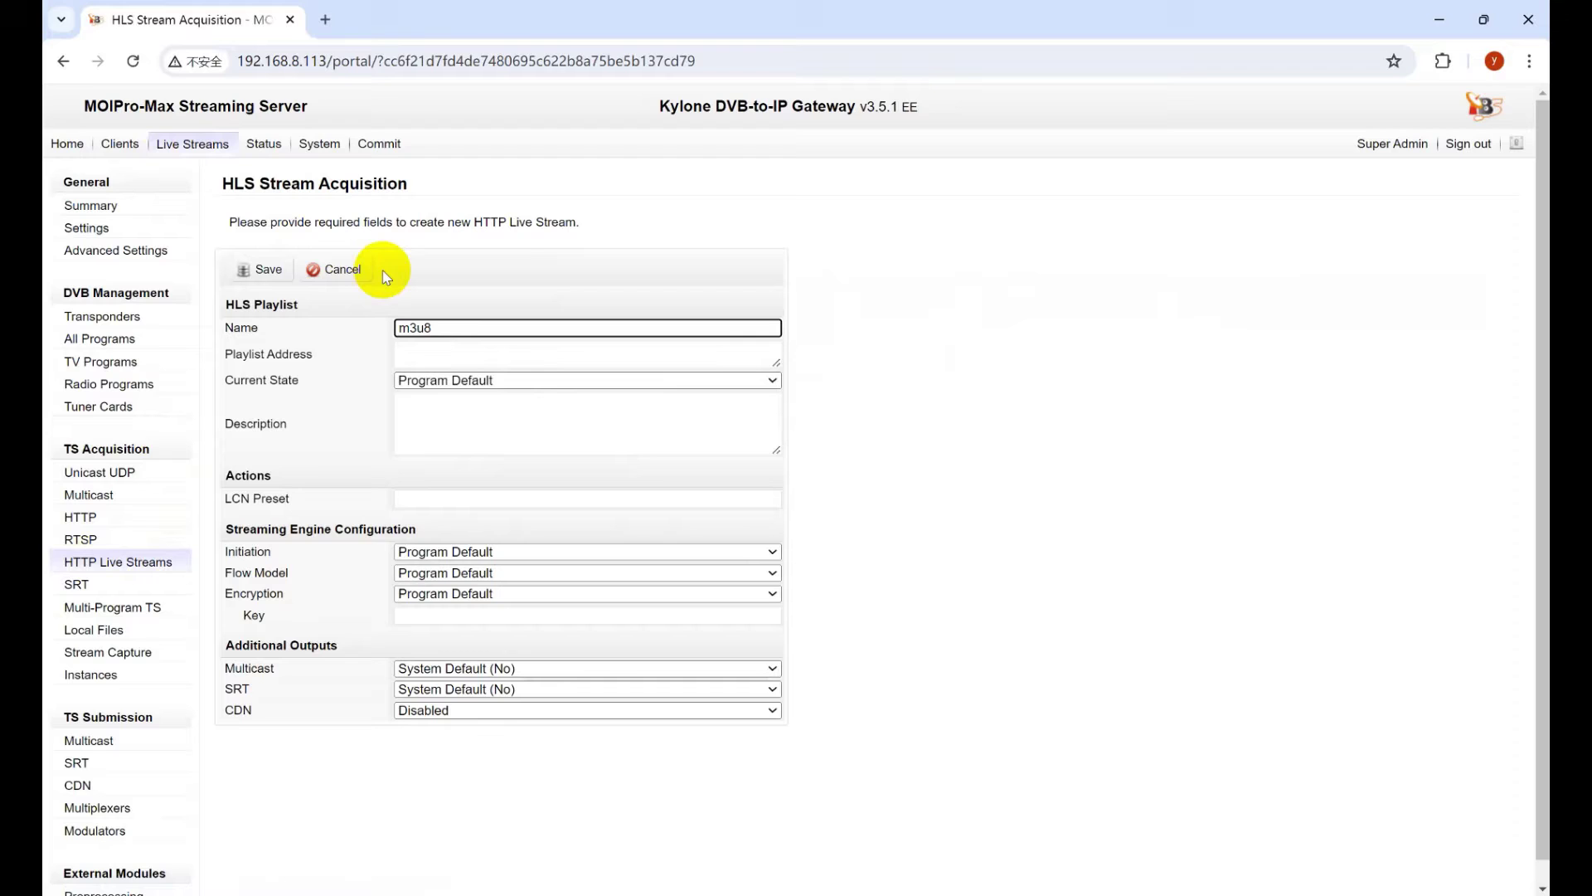
pyautogui.click(427, 350)
pyautogui.write('http://192.168.8.112/hls/modd/list/8006/playlist.m3u8')
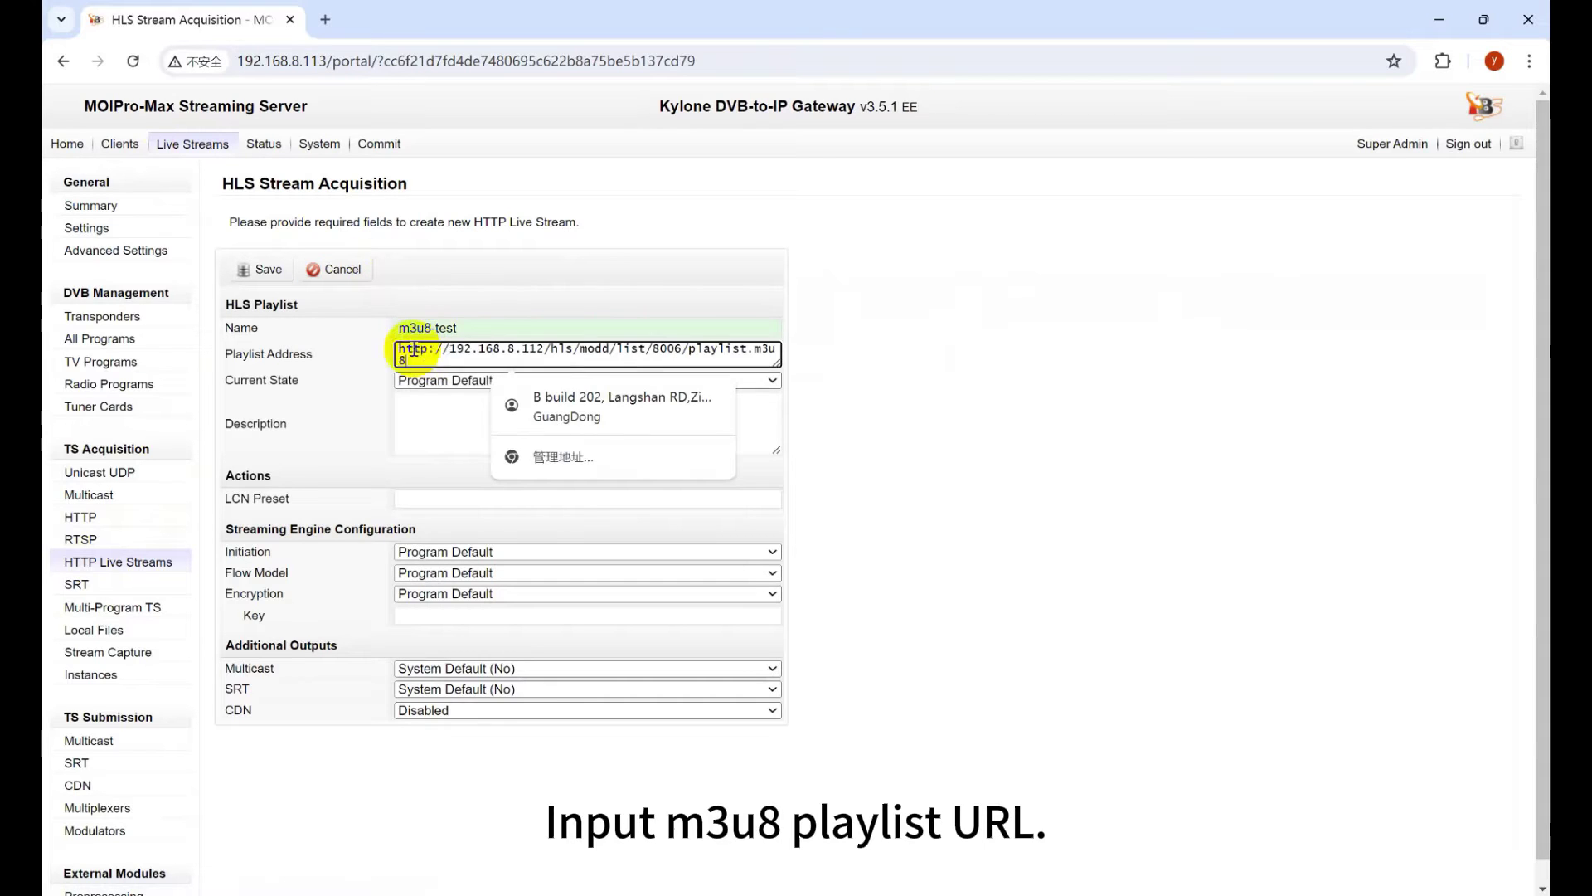
pyautogui.click(411, 435)
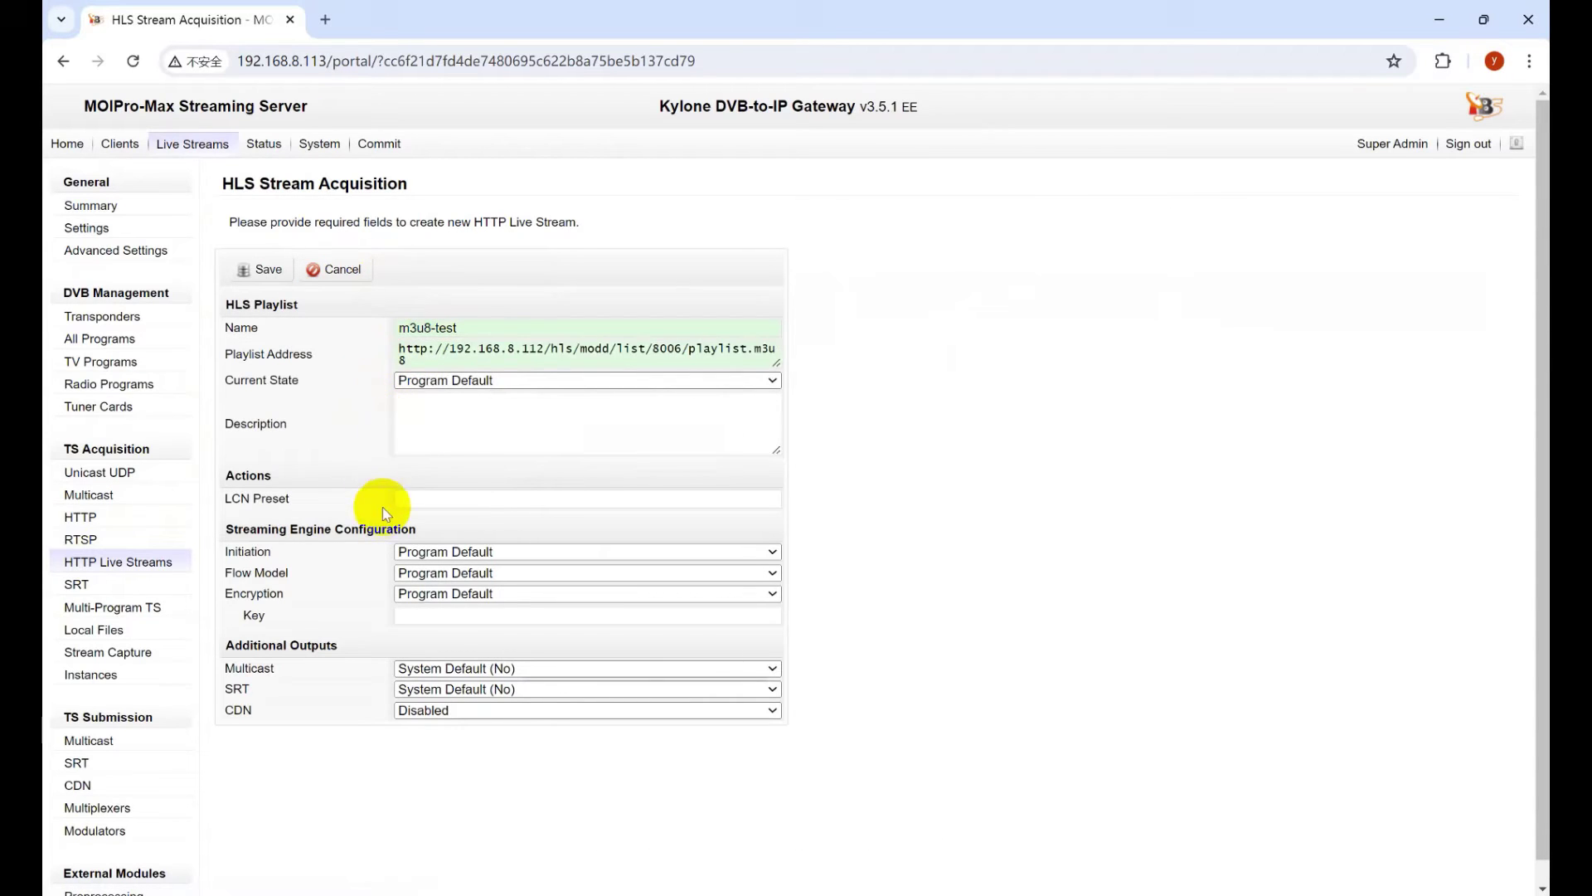
# Step: Set Initiation to Run Always, keep Flow Model at Program Default, and save the record
pyautogui.moveTo(235, 551); pyautogui.dragTo(420, 553)
pyautogui.click(428, 555)
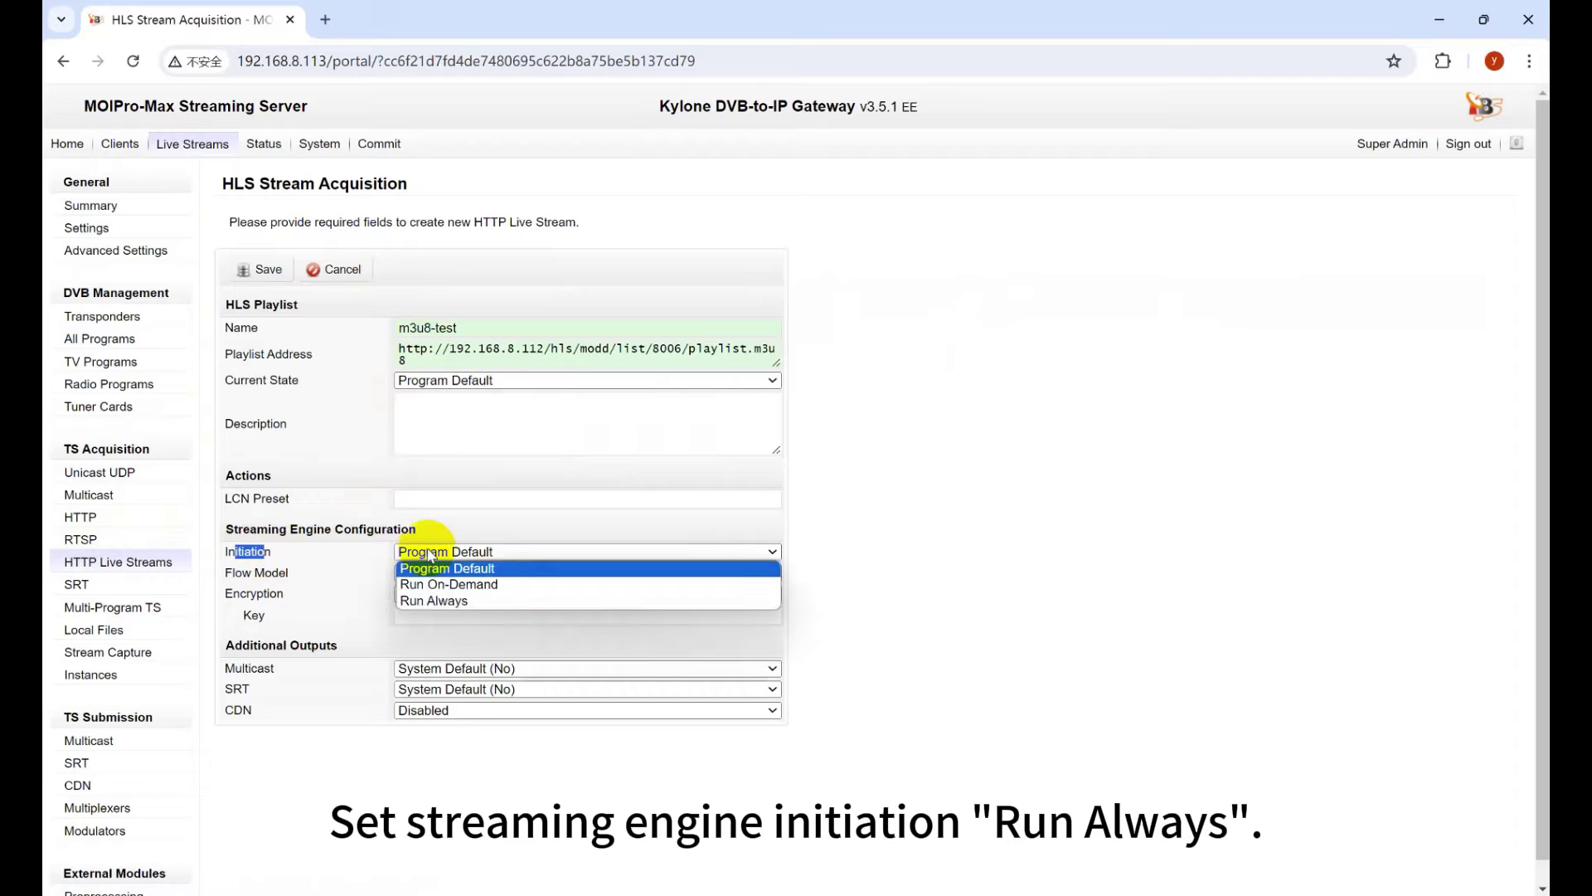
pyautogui.click(434, 603)
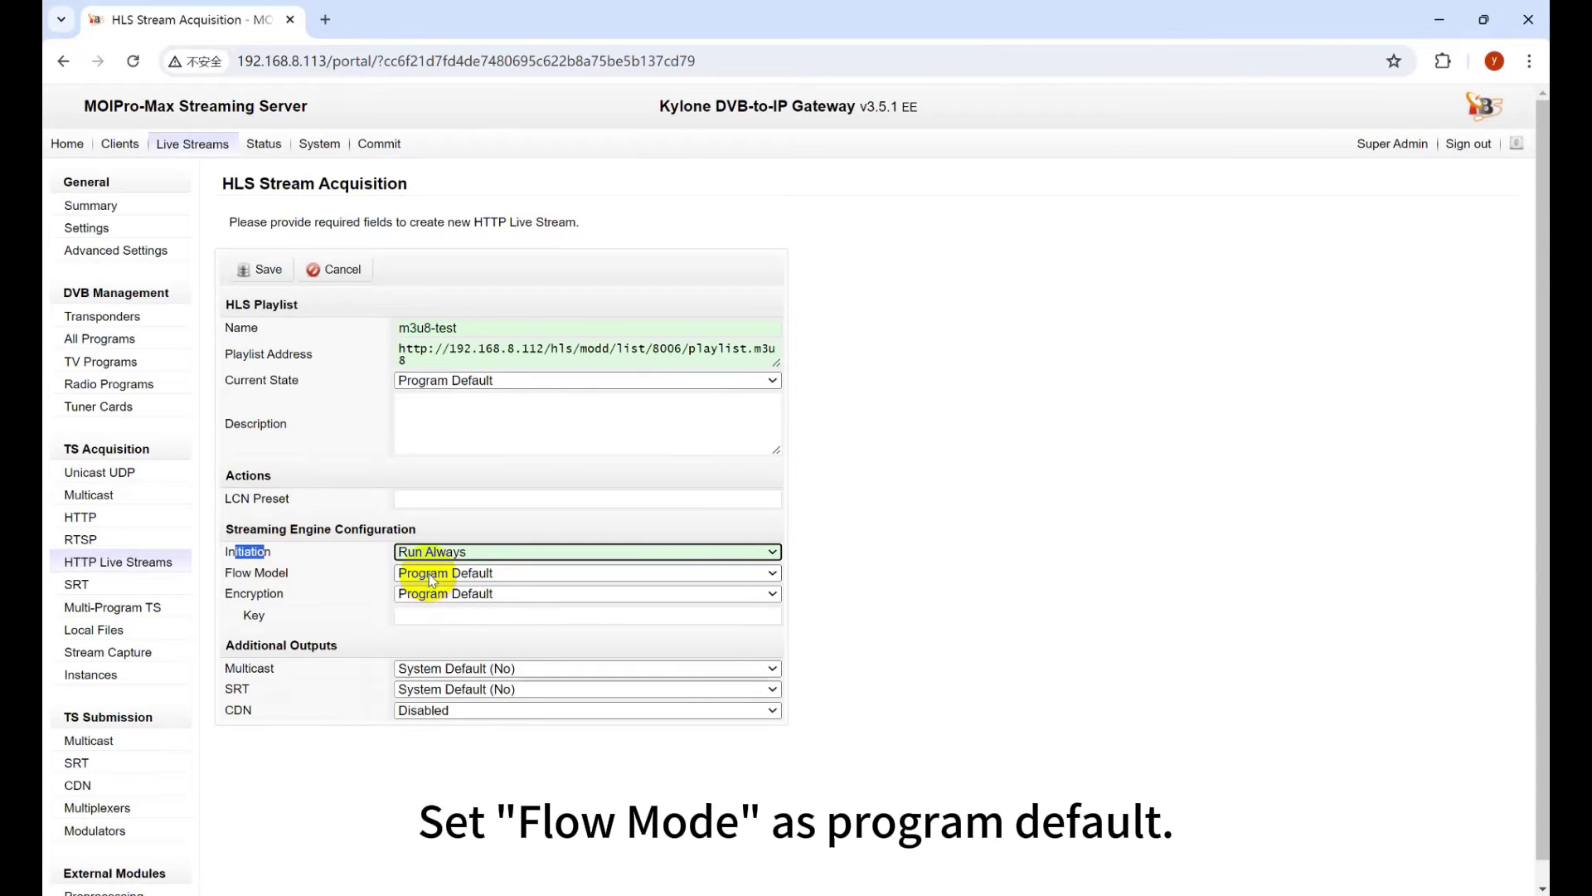
pyautogui.click(430, 576)
pyautogui.click(432, 575)
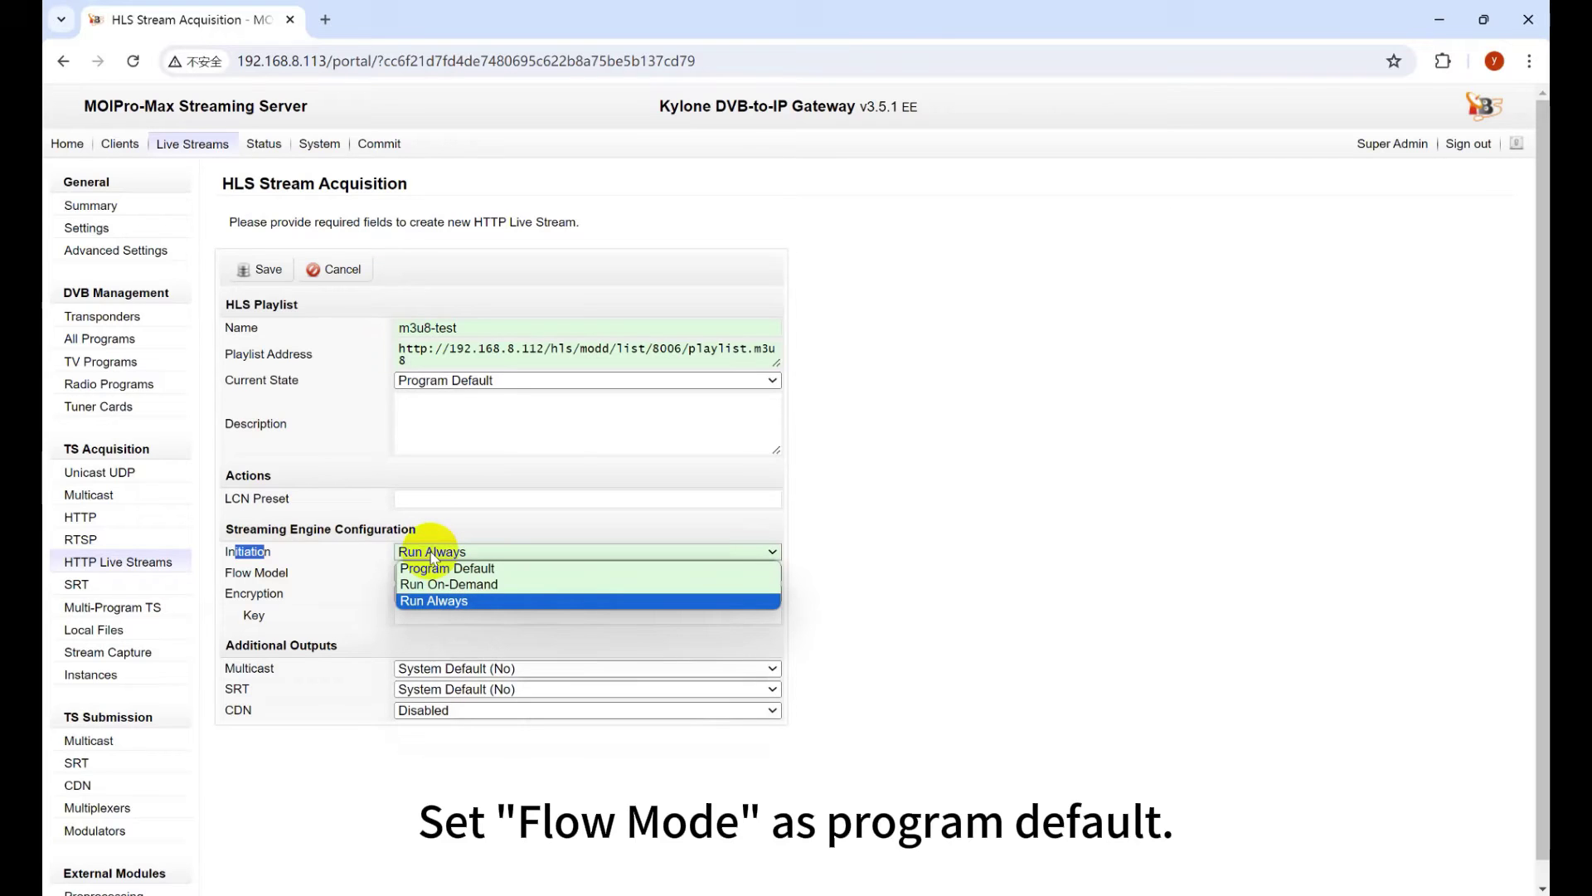
pyautogui.click(426, 552)
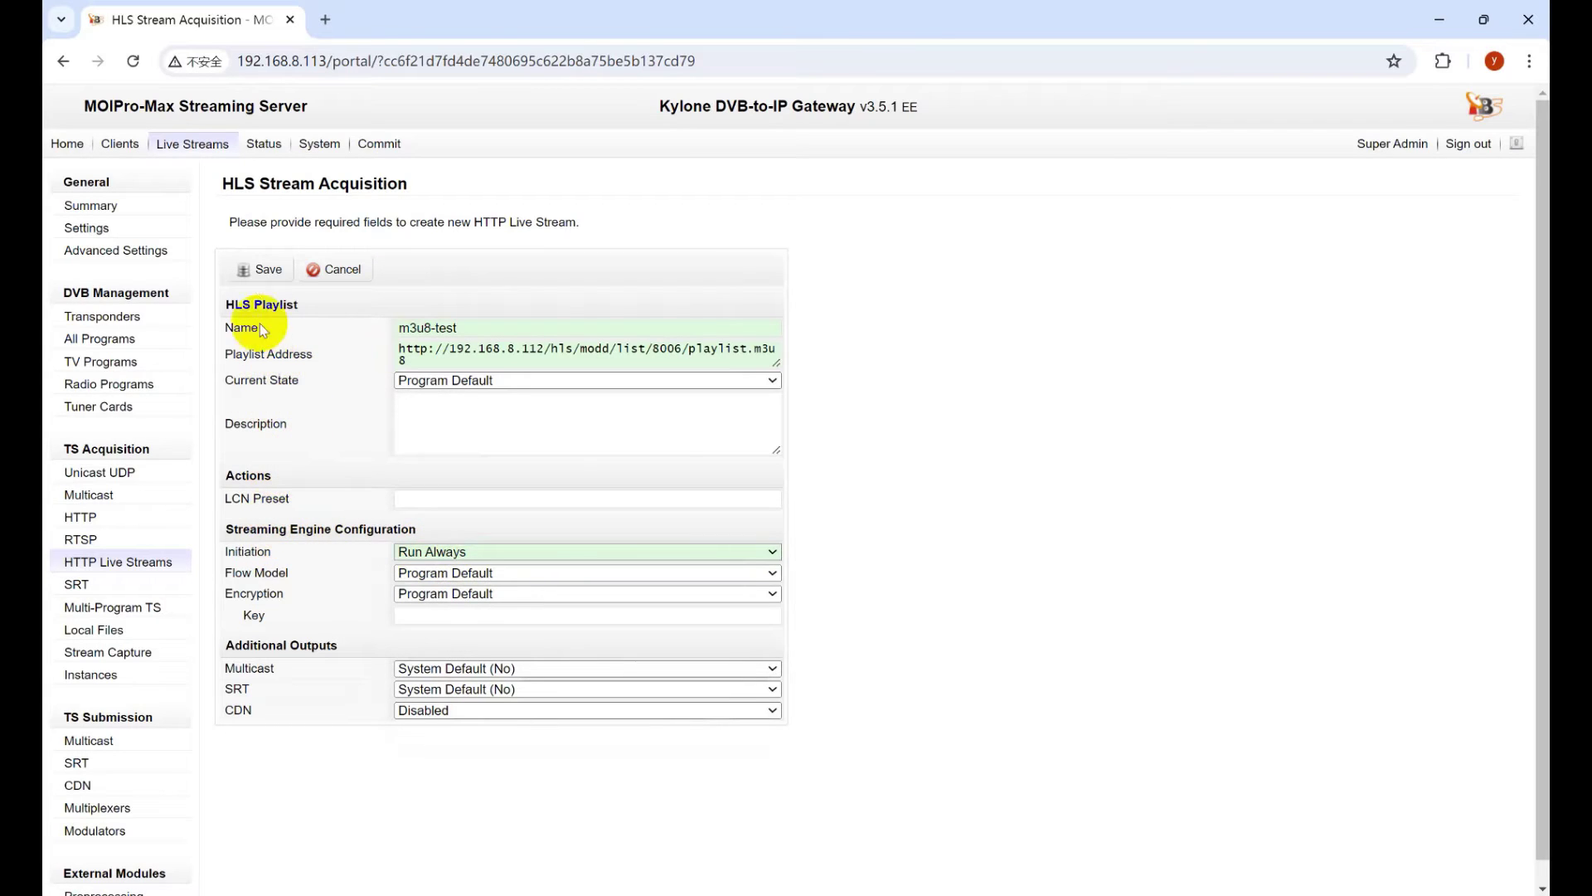
pyautogui.click(261, 269)
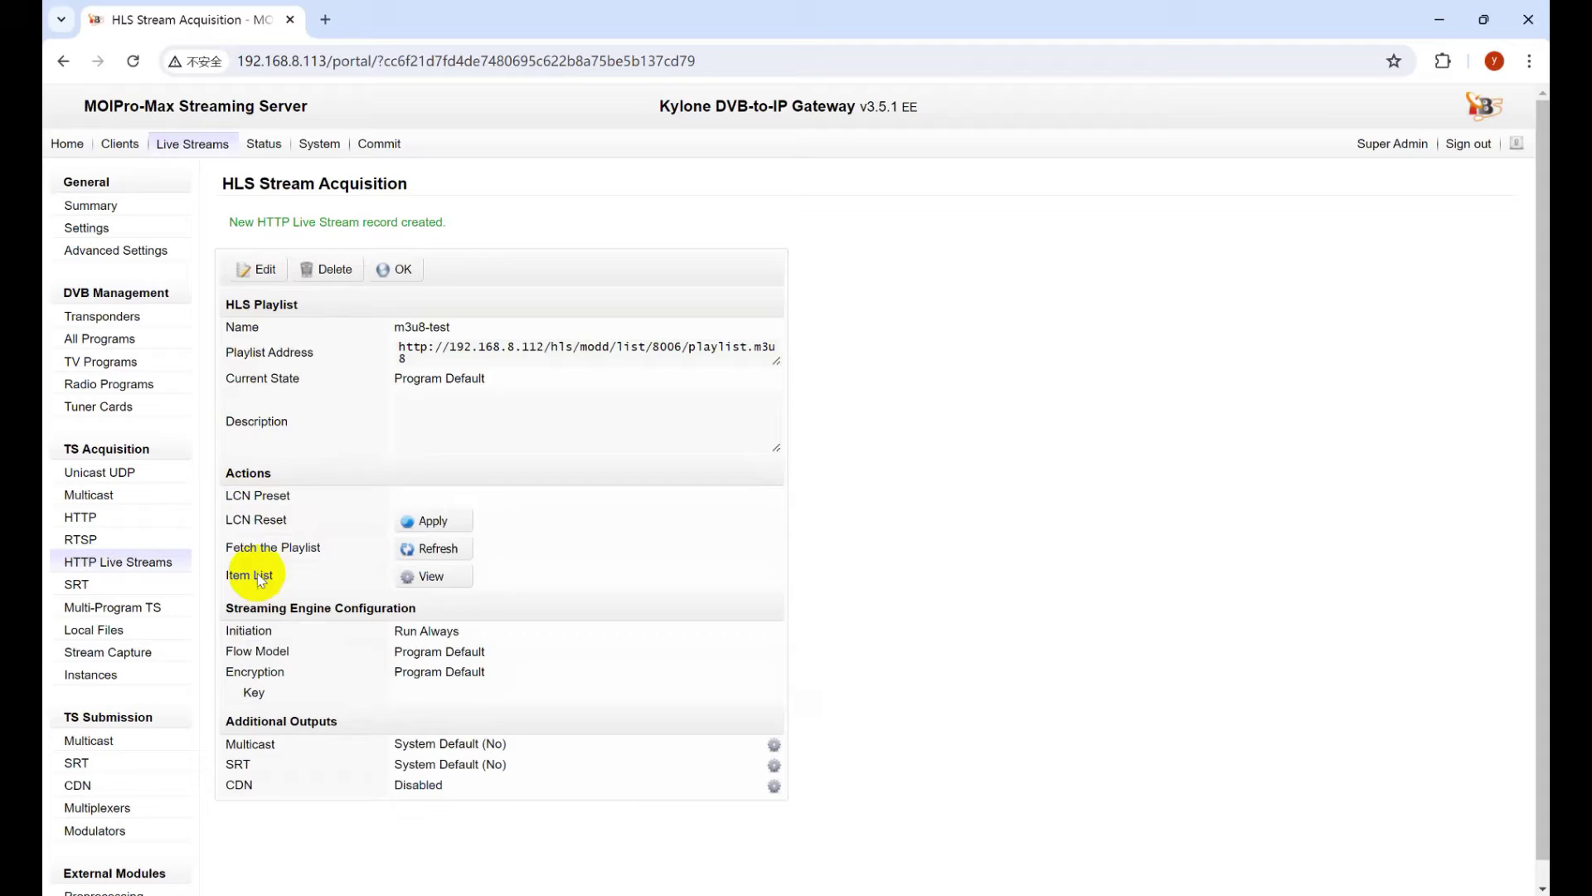
# Step: Fetch the playlist, check the Operation Log reports done, and close the log
pyautogui.moveTo(259, 548); pyautogui.dragTo(454, 550)
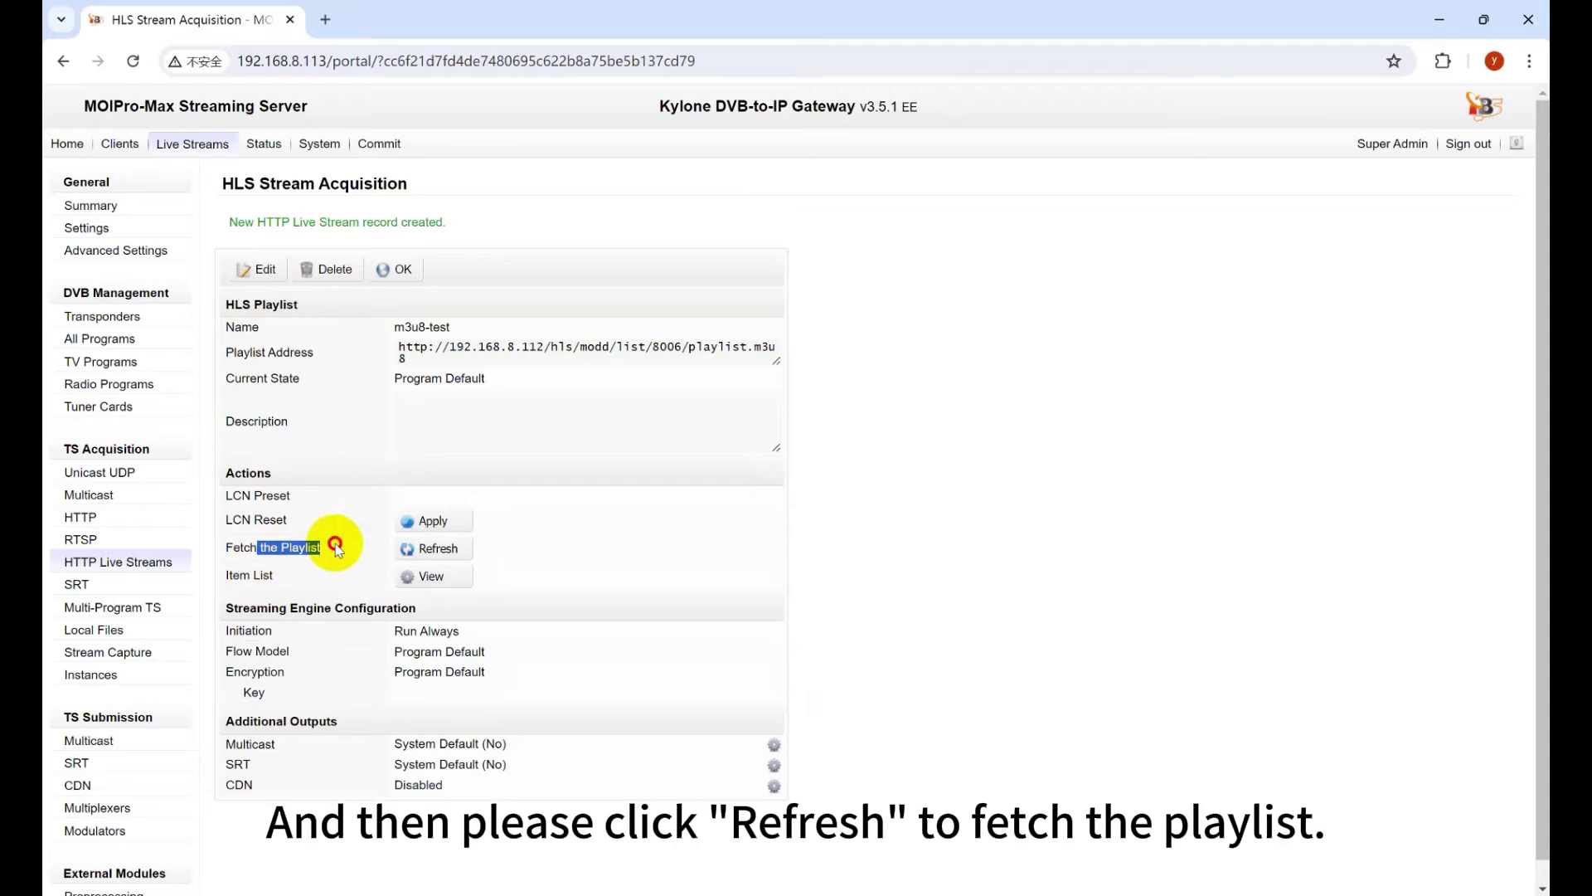
pyautogui.click(457, 549)
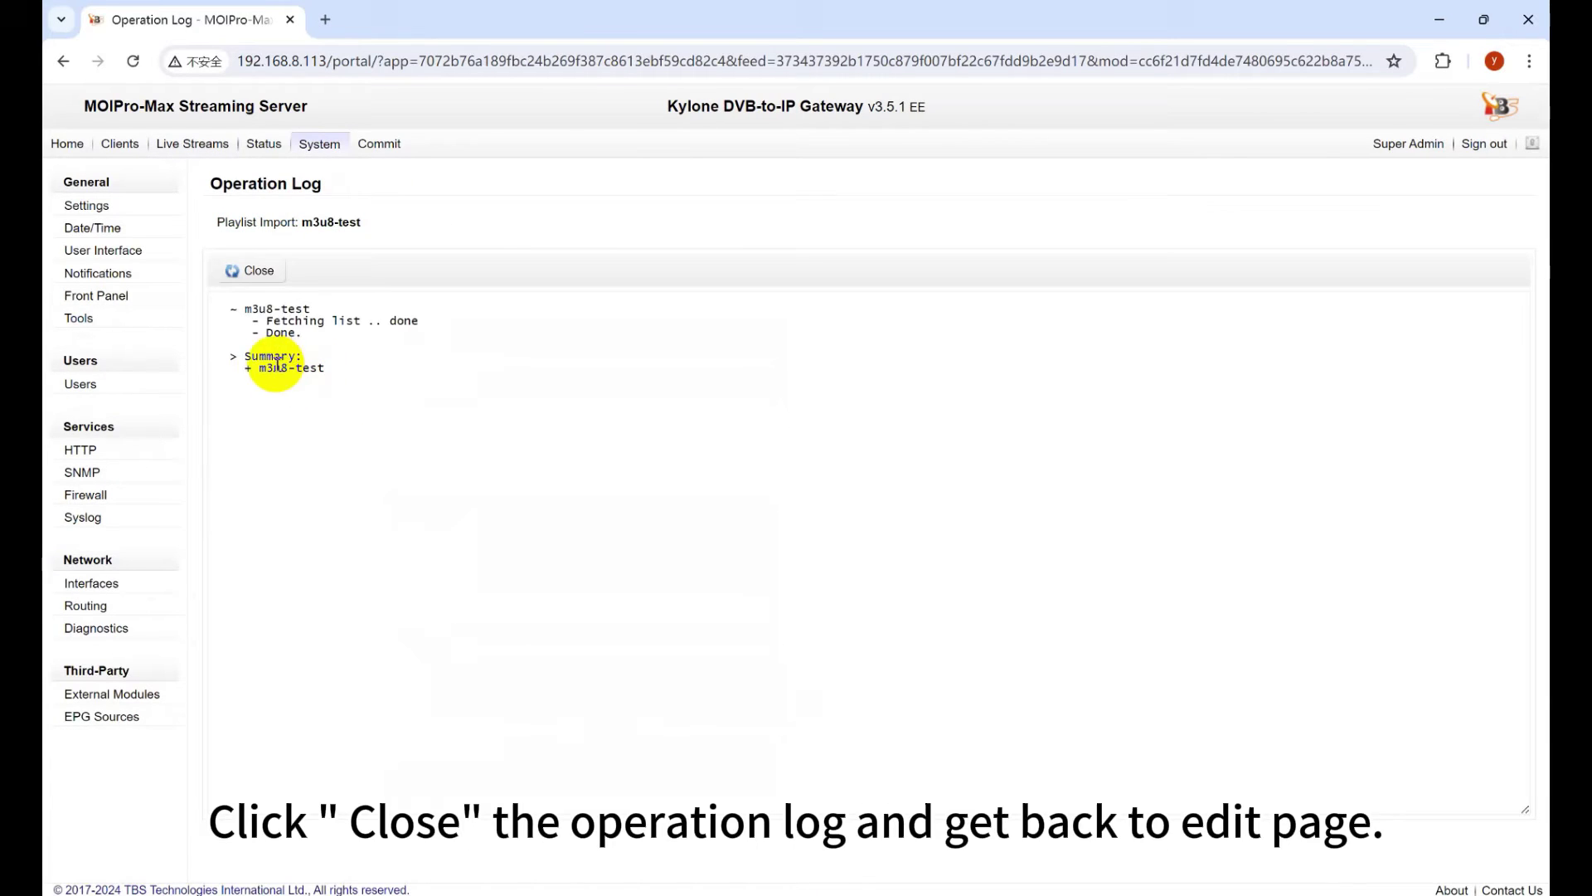
pyautogui.moveTo(277, 361); pyautogui.dragTo(256, 318)
pyautogui.click(254, 274)
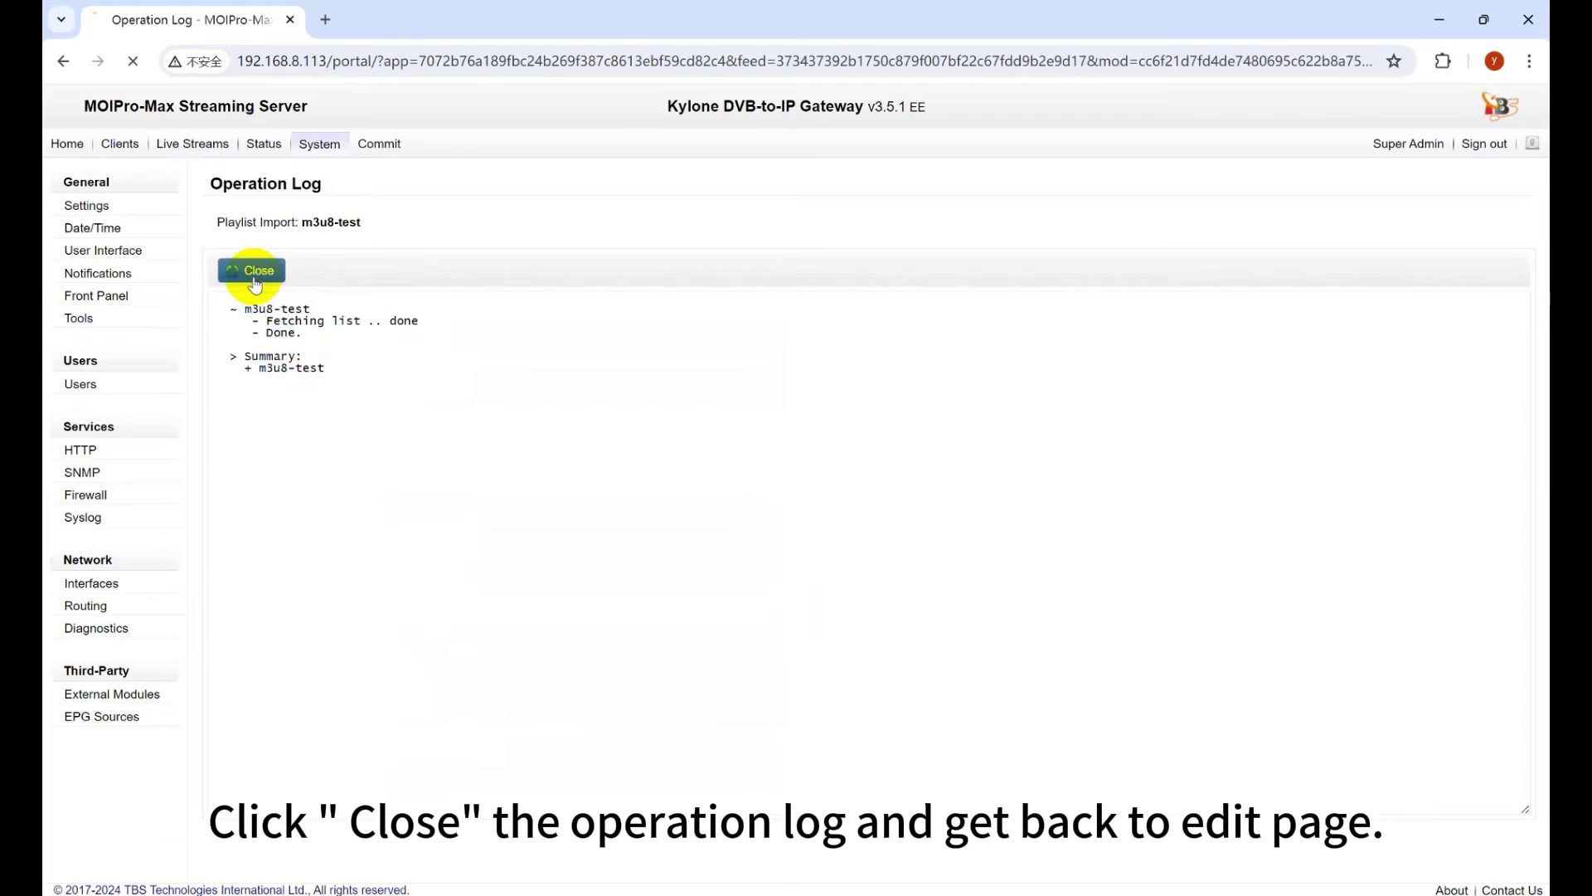
# Step: Open the imported m3u8-test entry, confirm its 544x480, 157921 bps profile, and save
pyautogui.moveTo(228, 574); pyautogui.dragTo(402, 572)
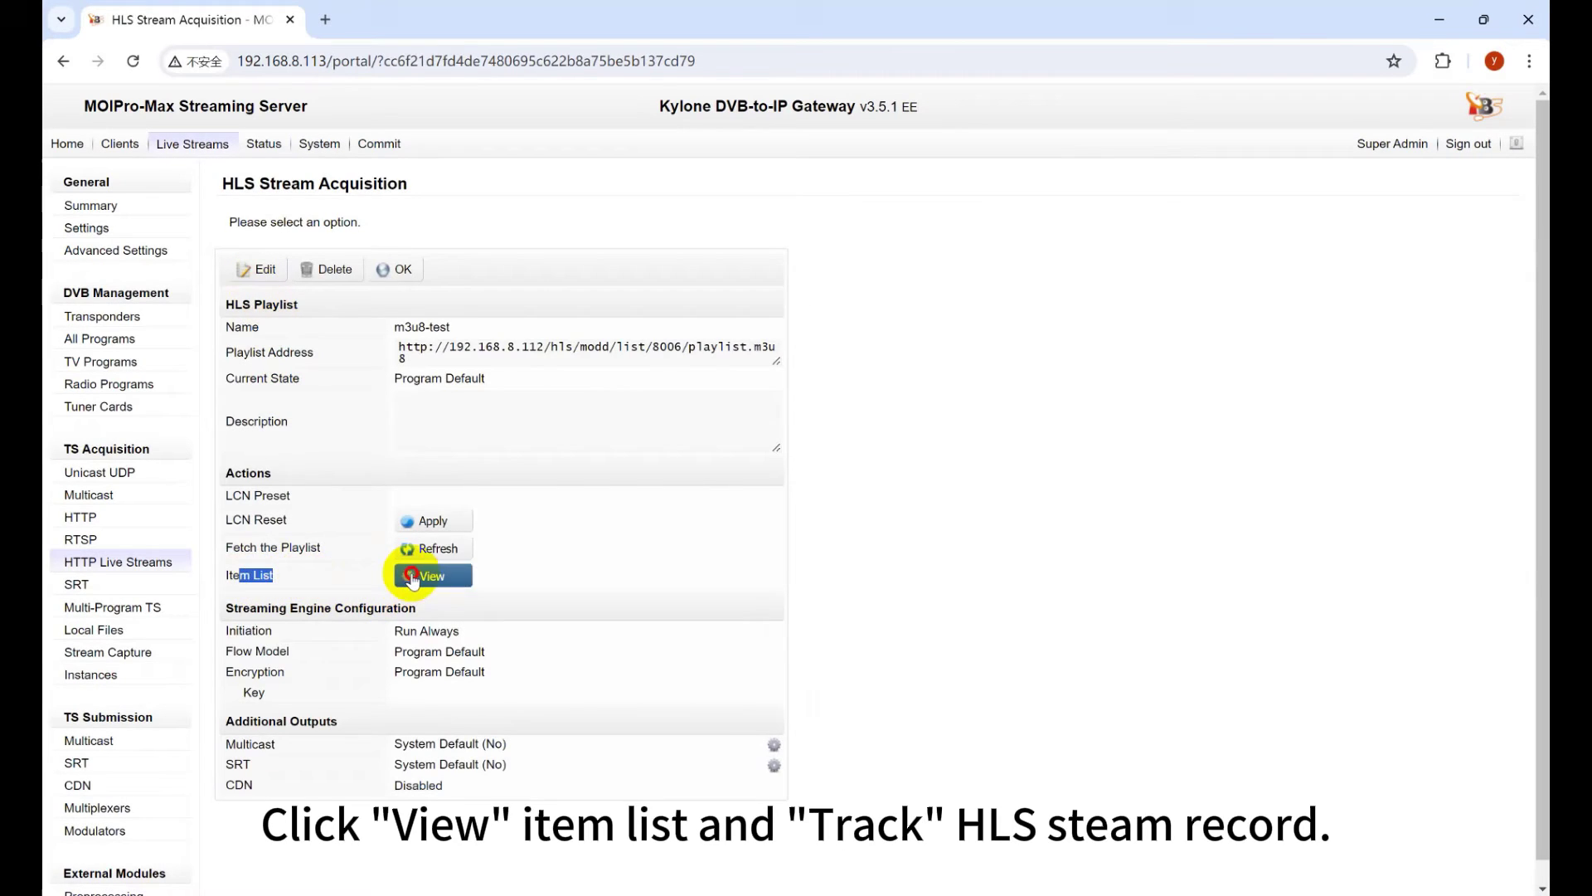
pyautogui.click(424, 576)
pyautogui.click(582, 362)
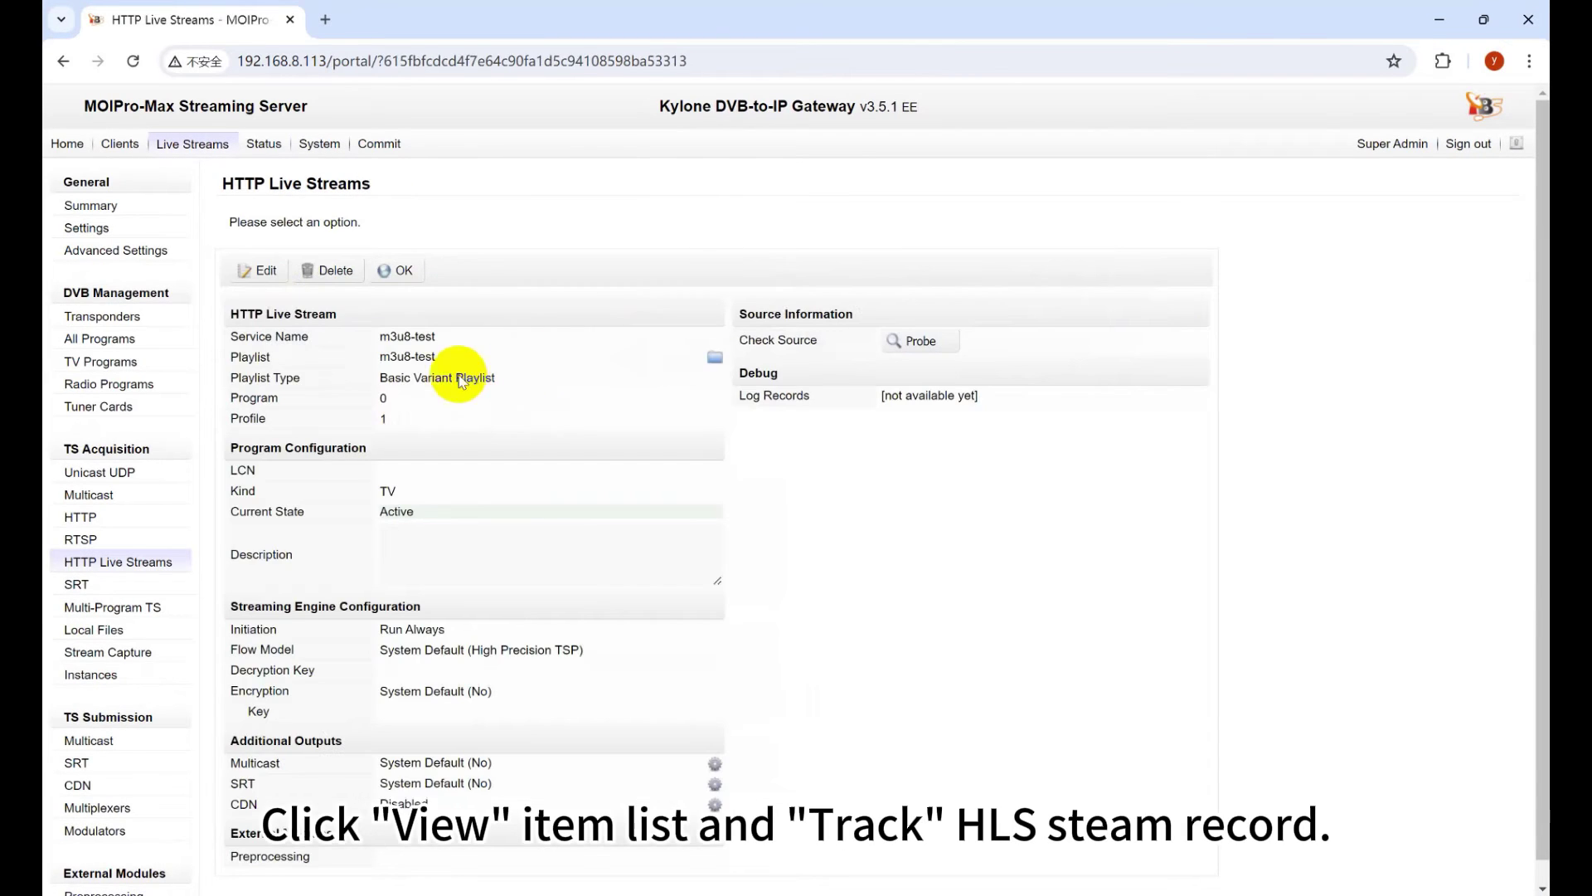
pyautogui.click(264, 277)
pyautogui.click(407, 413)
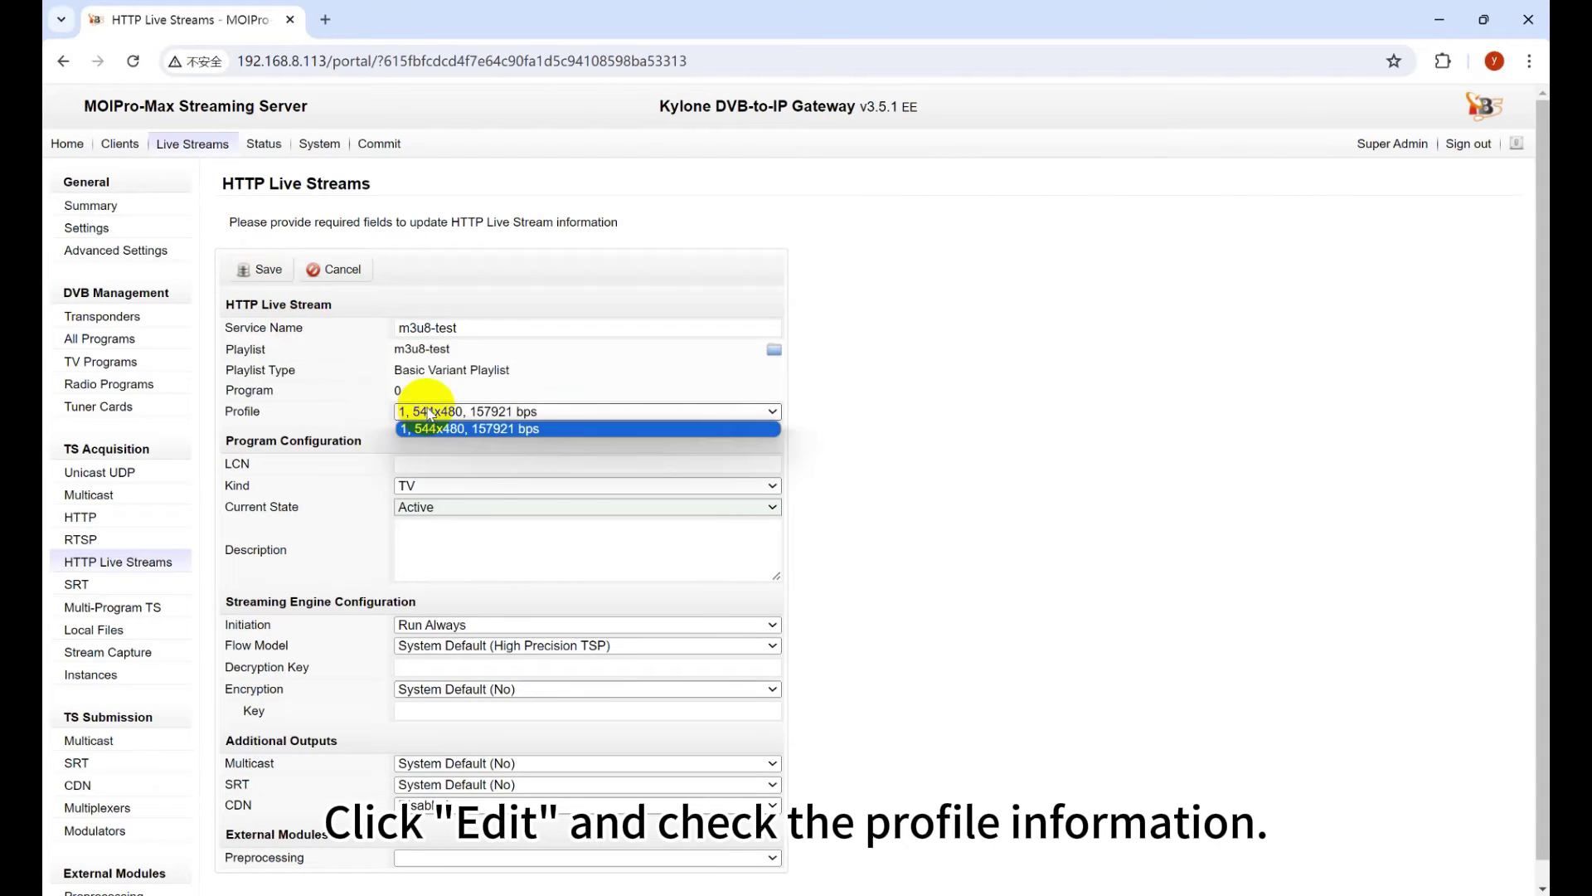
pyautogui.click(260, 269)
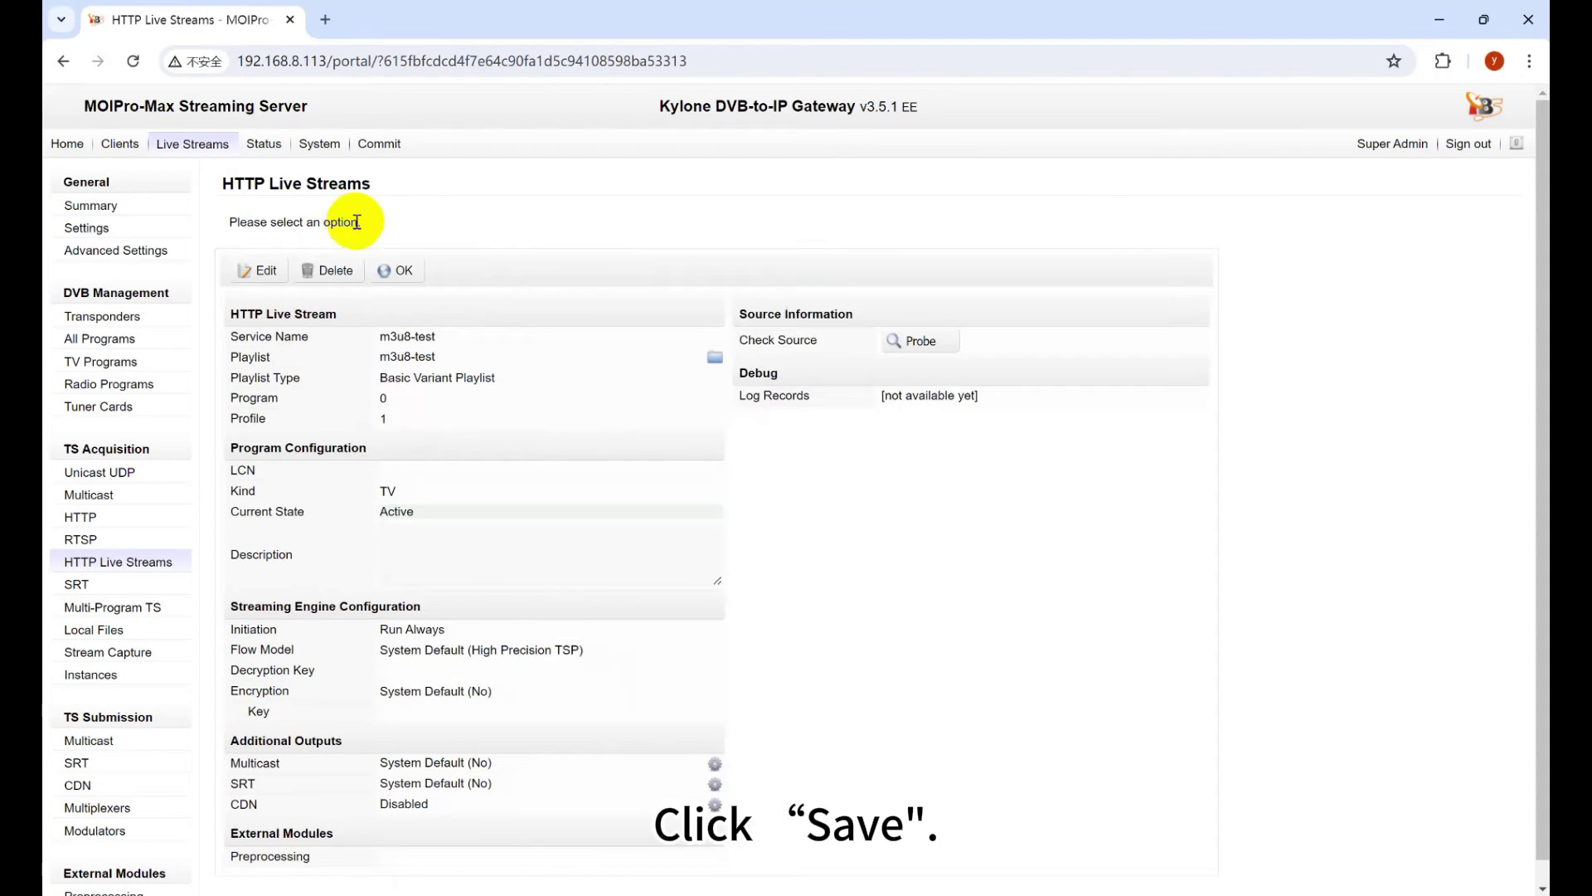
# Step: Commit with Restart Streaming Engine, then view m3u8-test in the Media Server Status Monitor
pyautogui.click(380, 144)
pyautogui.click(441, 329)
pyautogui.click(376, 308)
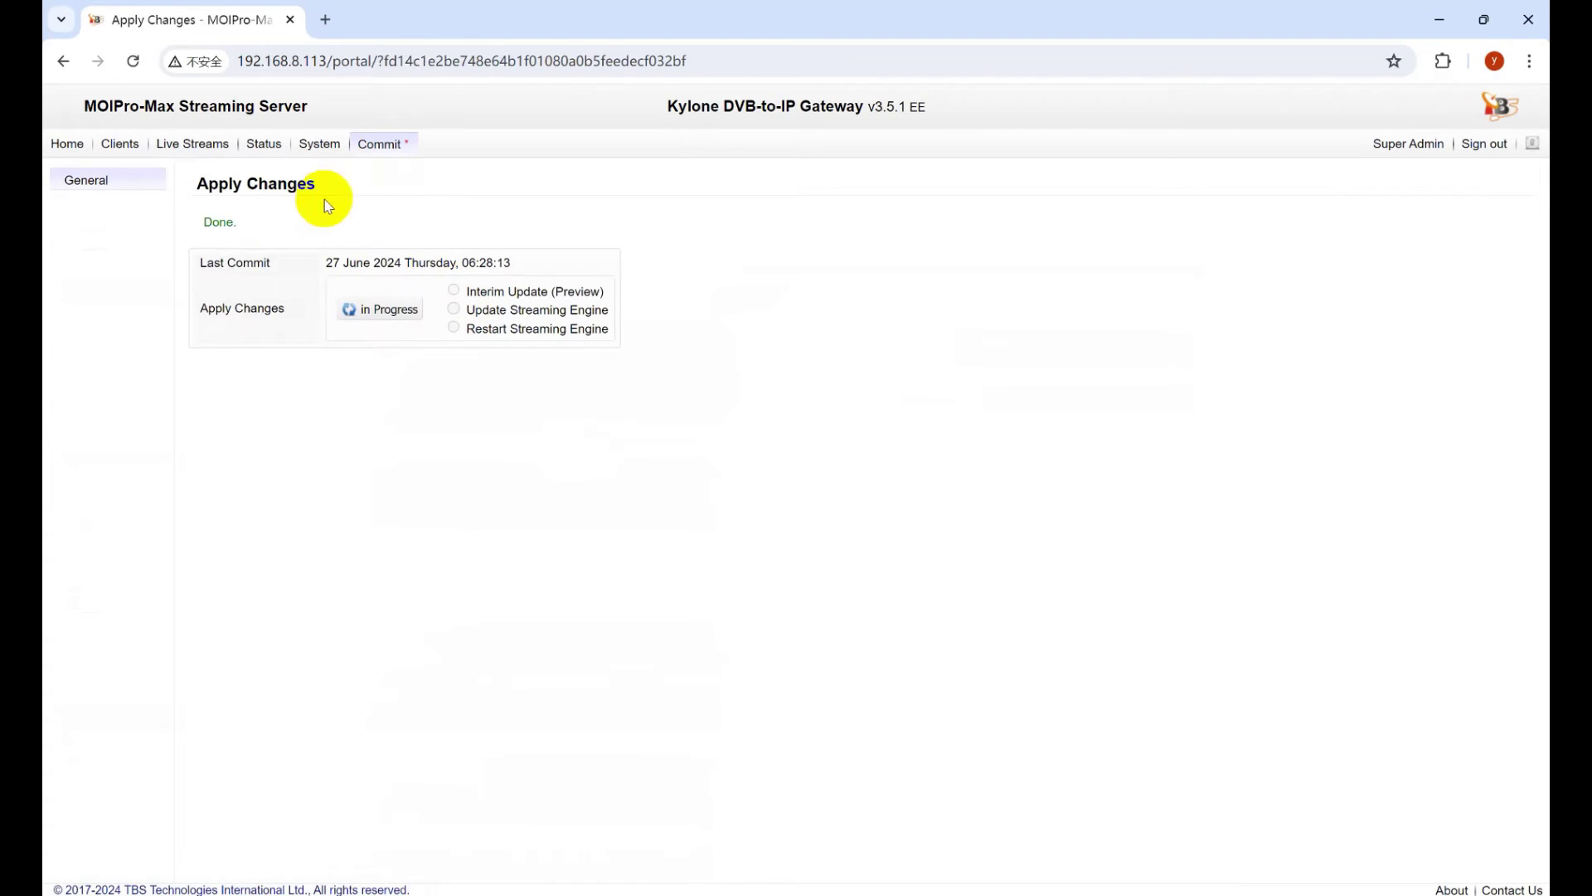
pyautogui.click(268, 148)
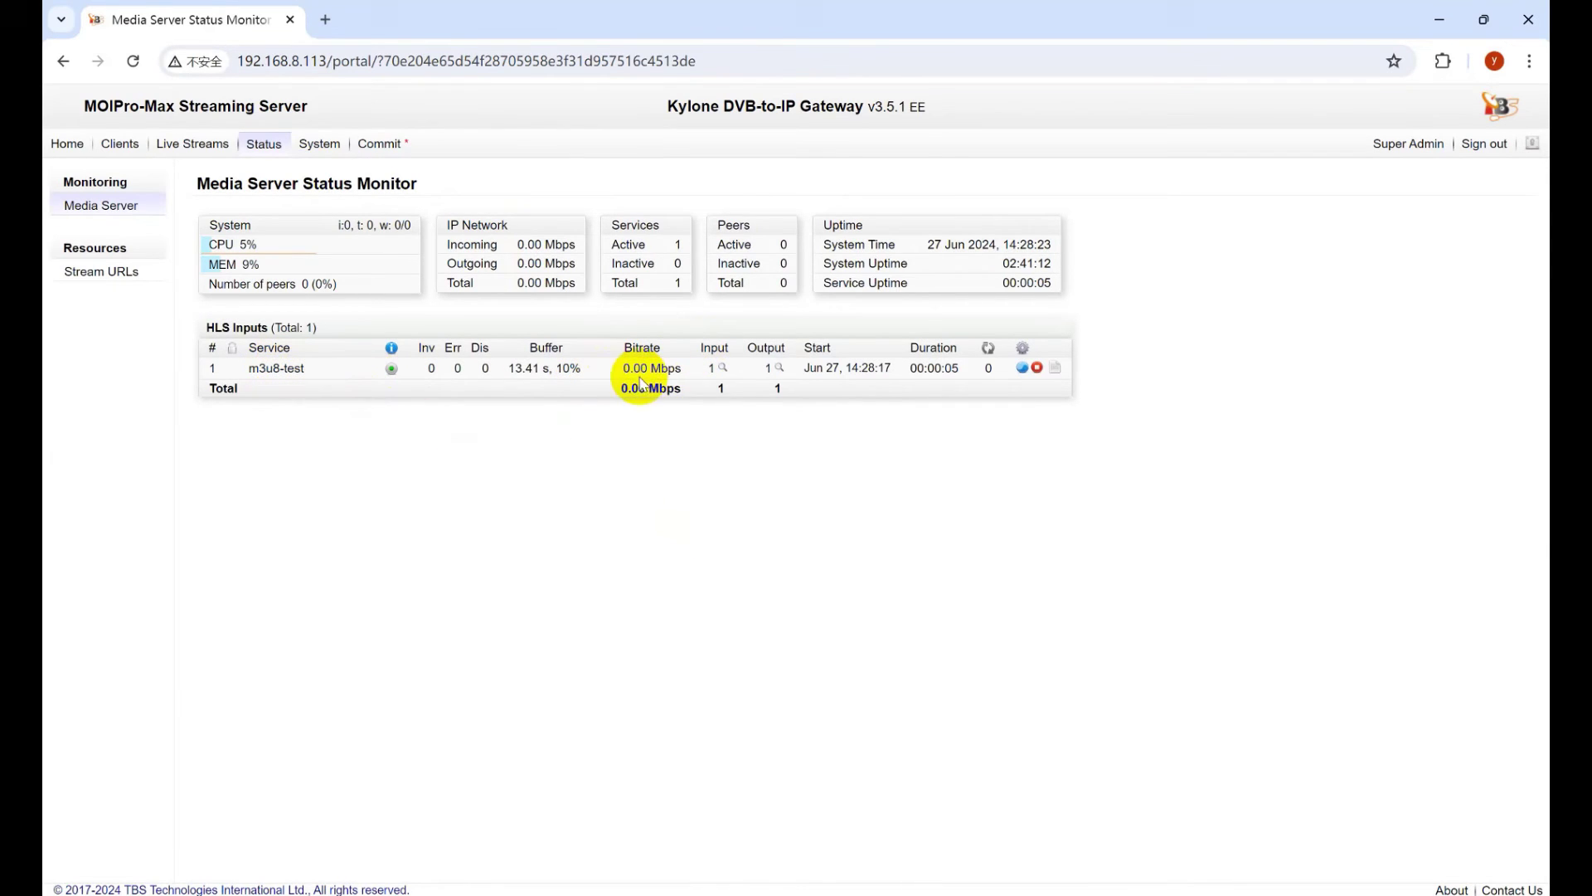
# Step: Preview m3u8-test's video from its Stream URLs entry and move the preview window
pyautogui.click(114, 284)
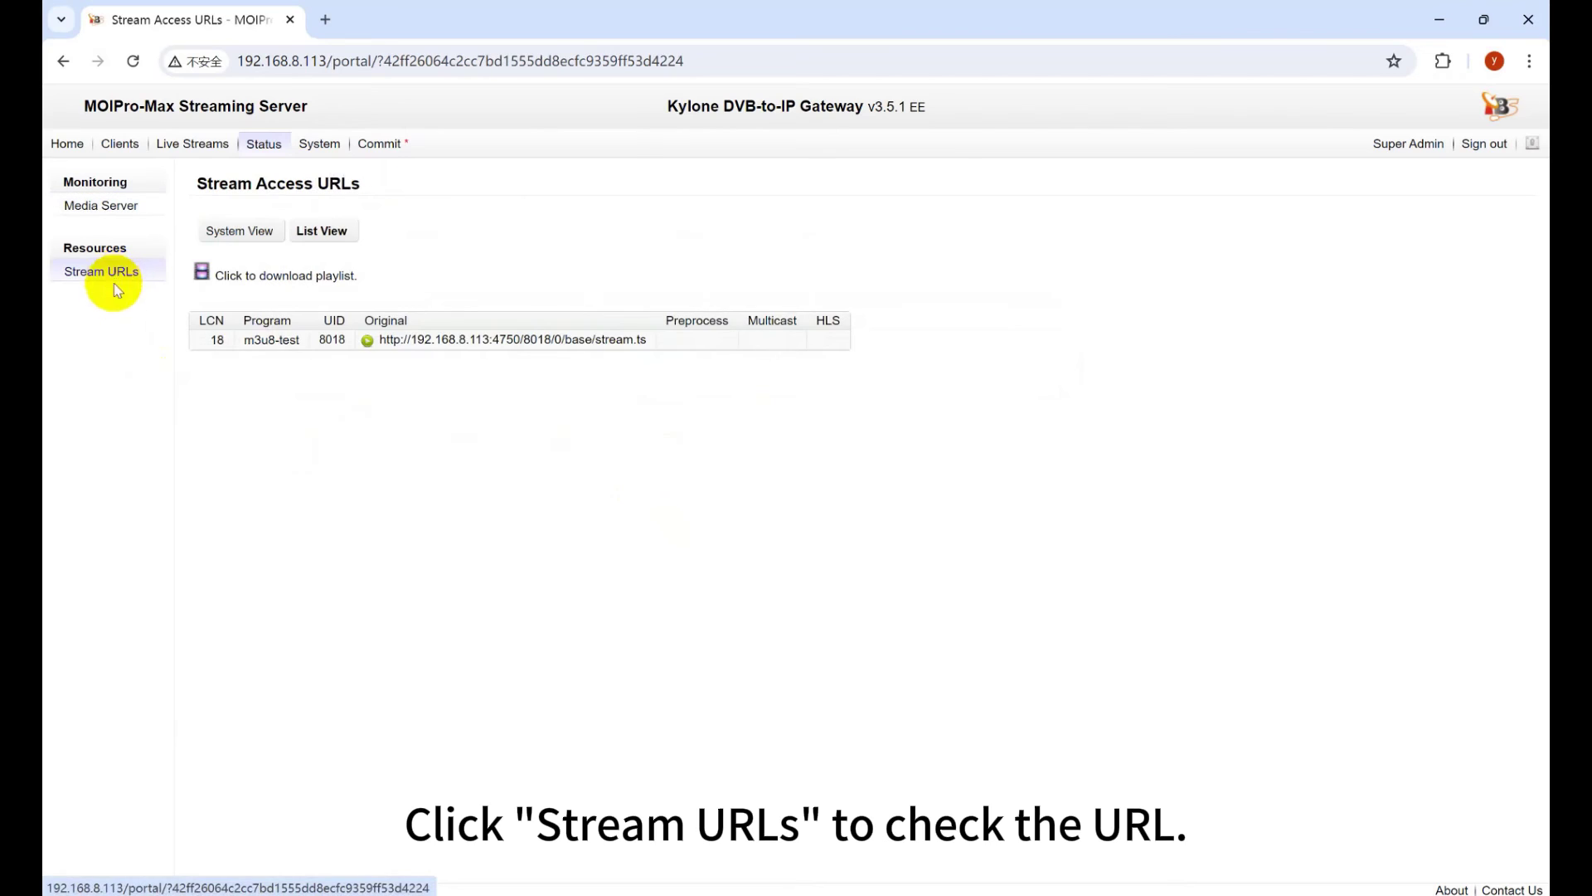
pyautogui.click(373, 343)
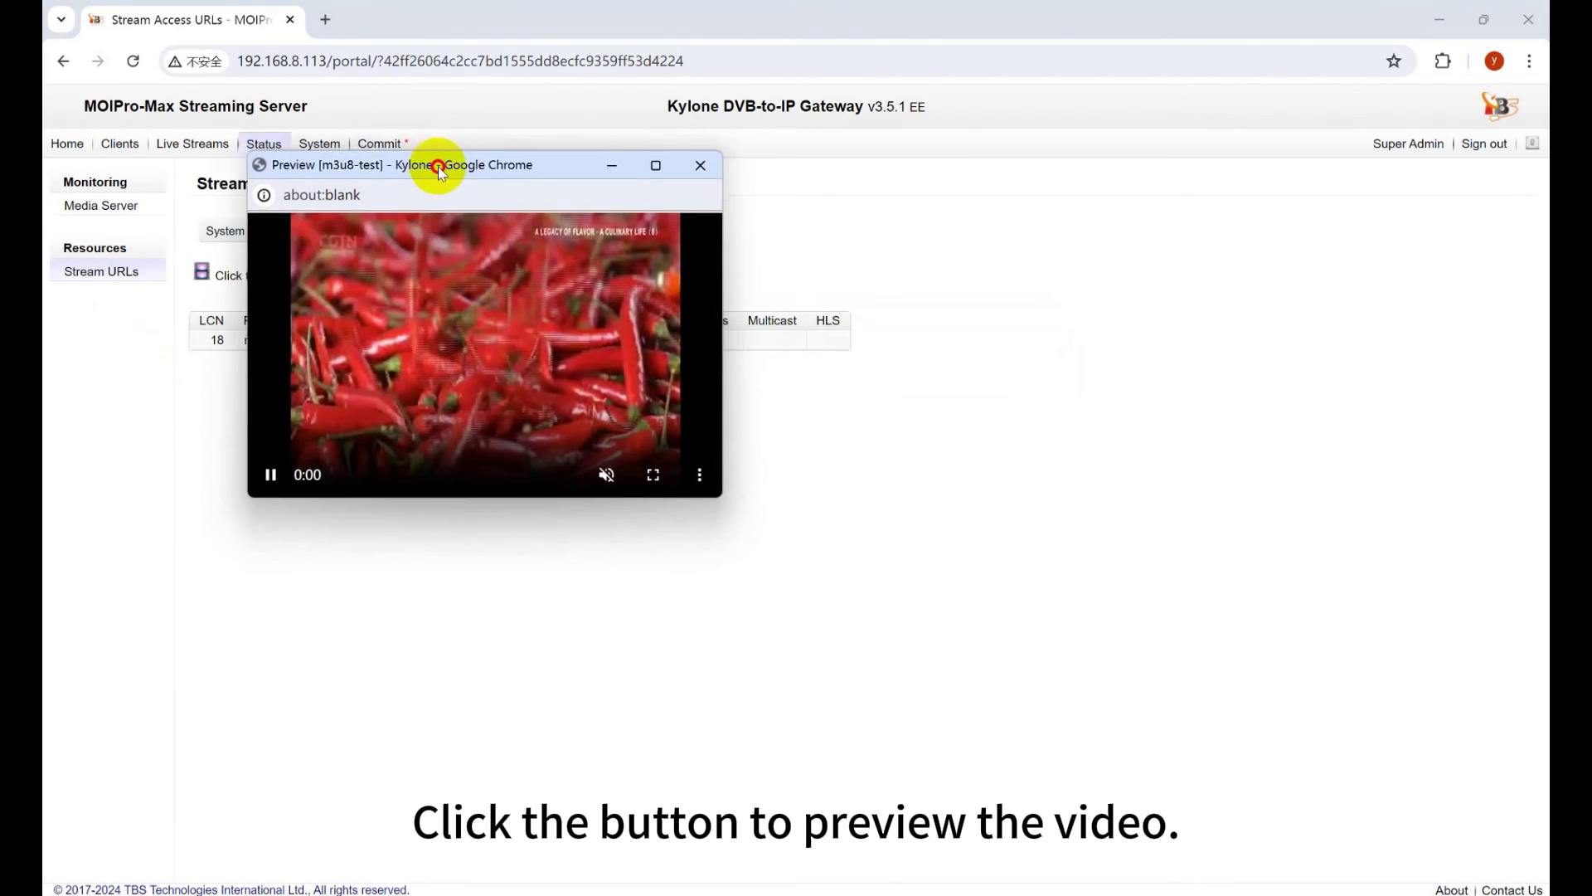
pyautogui.moveTo(429, 166)
pyautogui.mouseDown()
pyautogui.moveTo(614, 313)
pyautogui.moveTo(474, 430)
pyautogui.mouseUp()
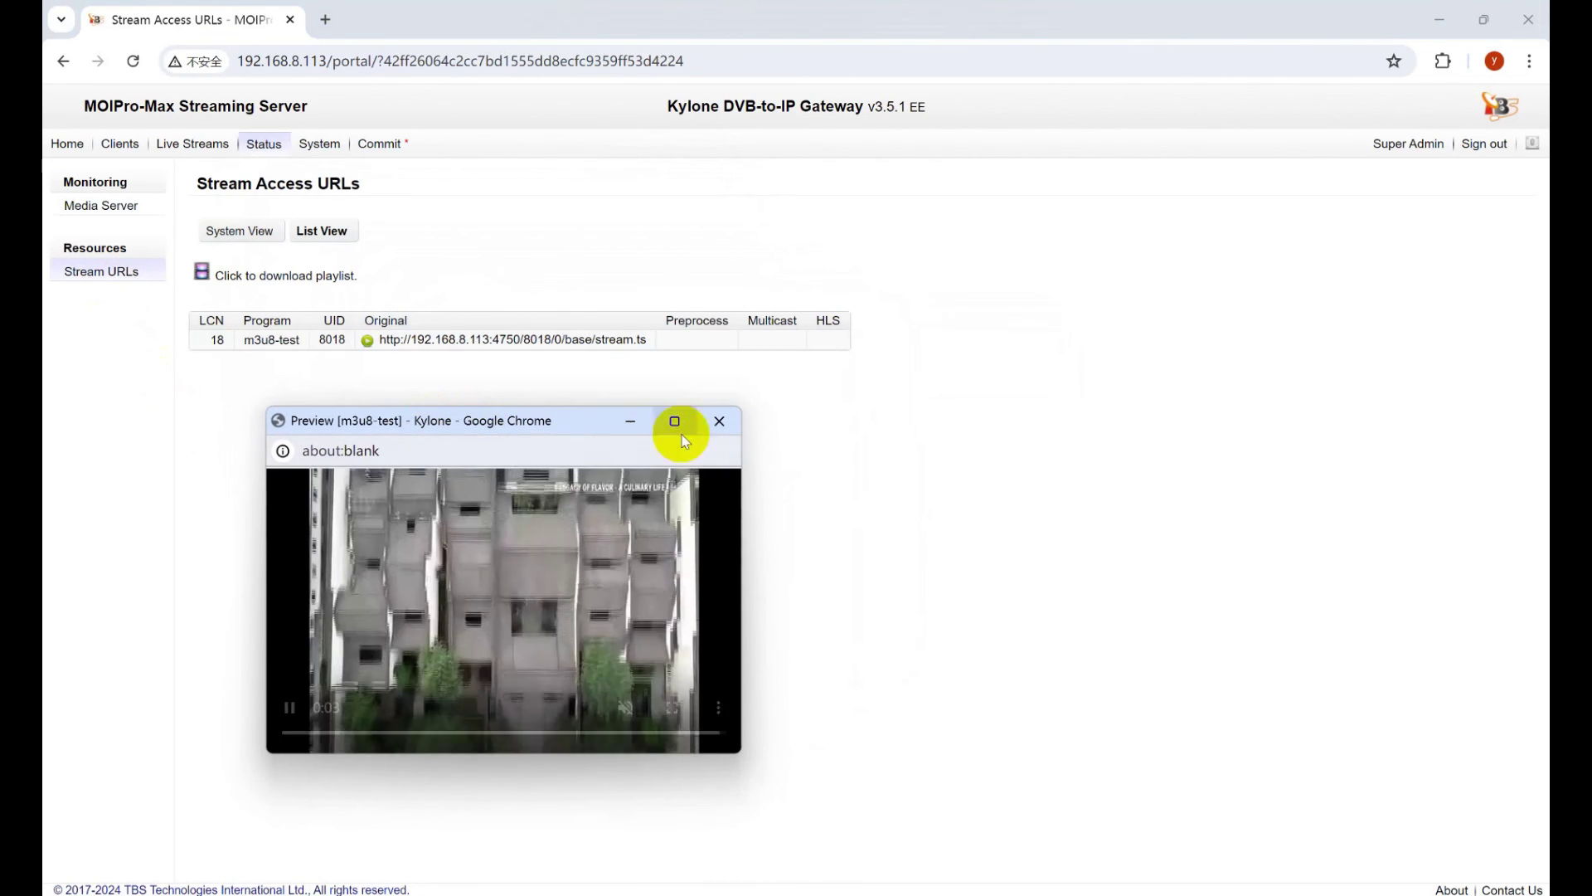
pyautogui.click(726, 428)
pyautogui.click(100, 206)
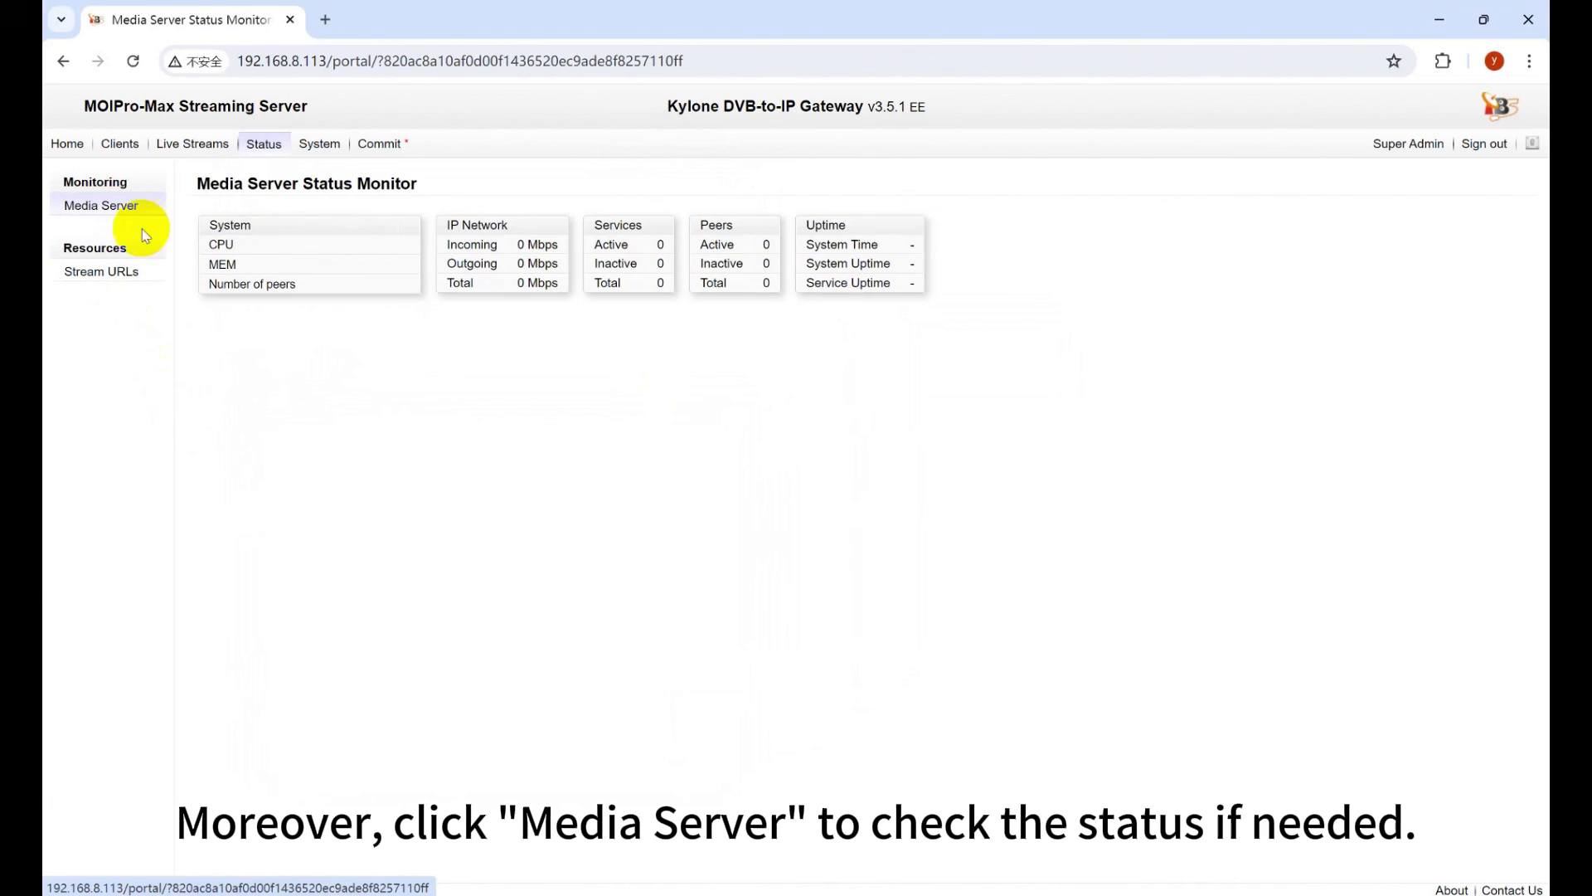